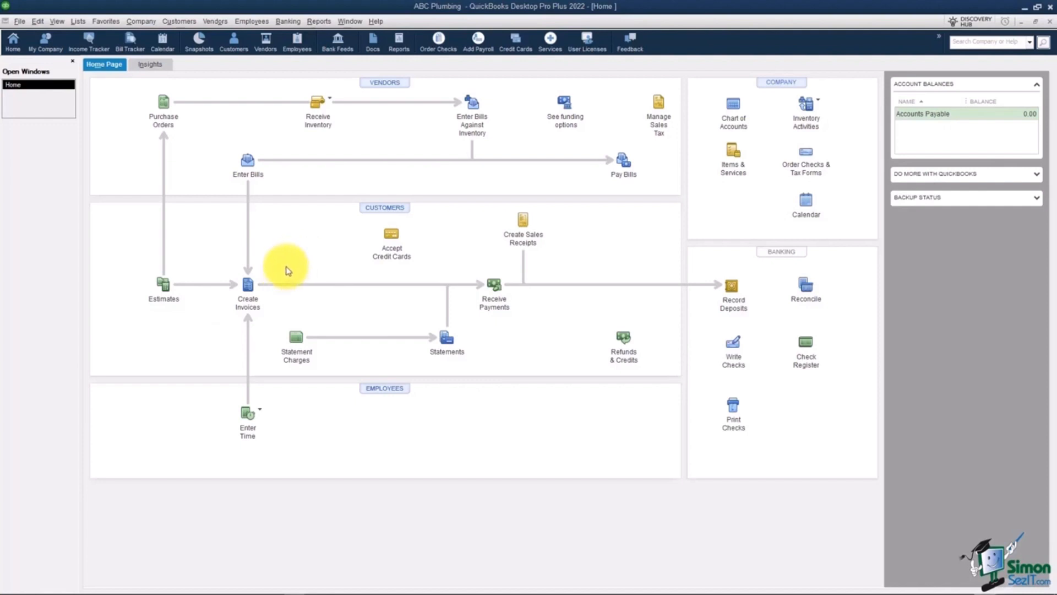
Review the company-wide Accounting preferences and leave them without saving any change.
left_click(37, 24)
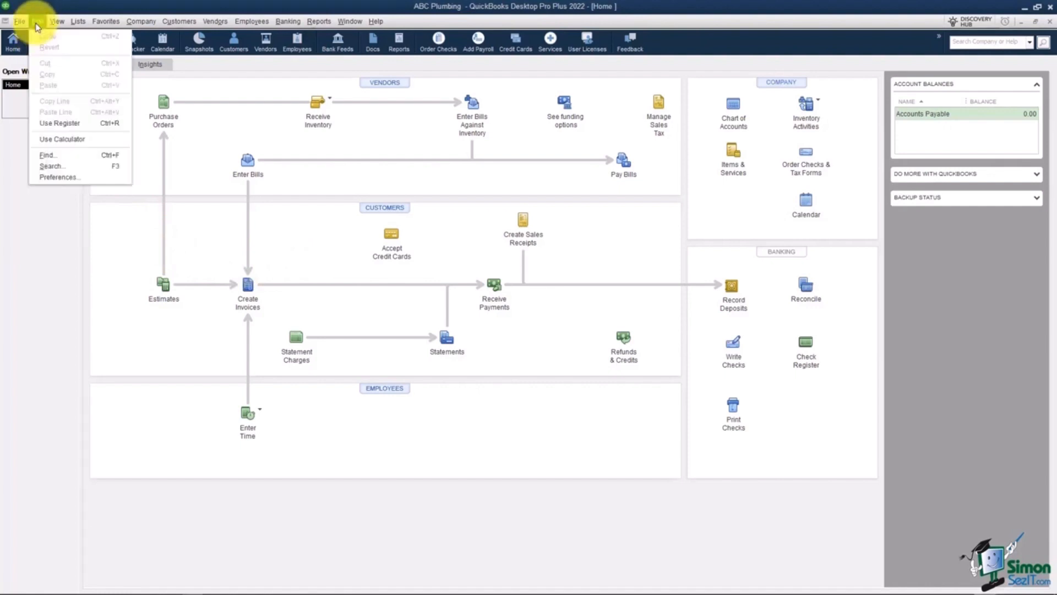
left_click(66, 178)
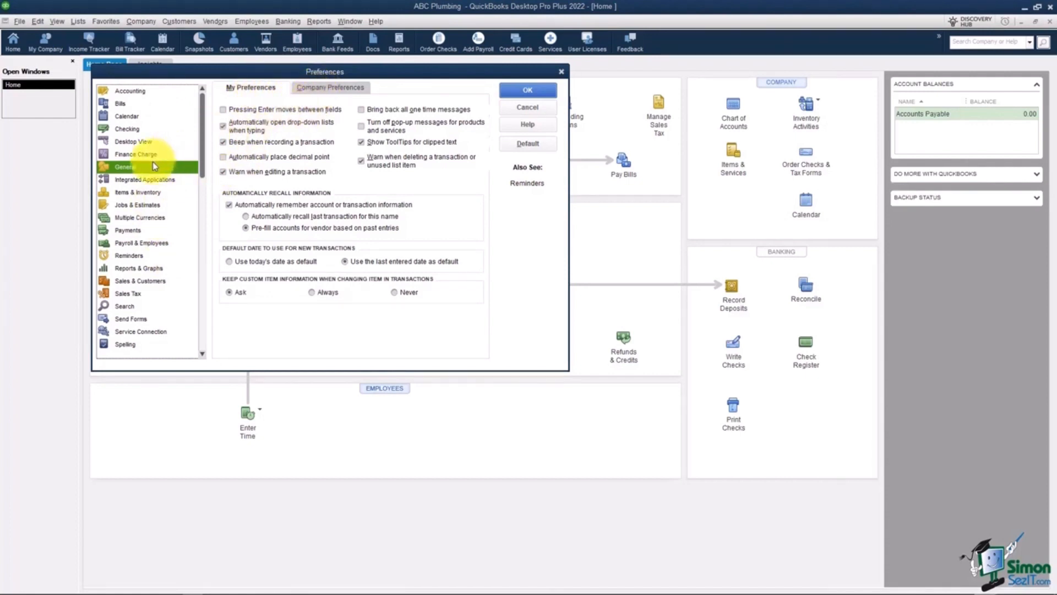
left_click(147, 92)
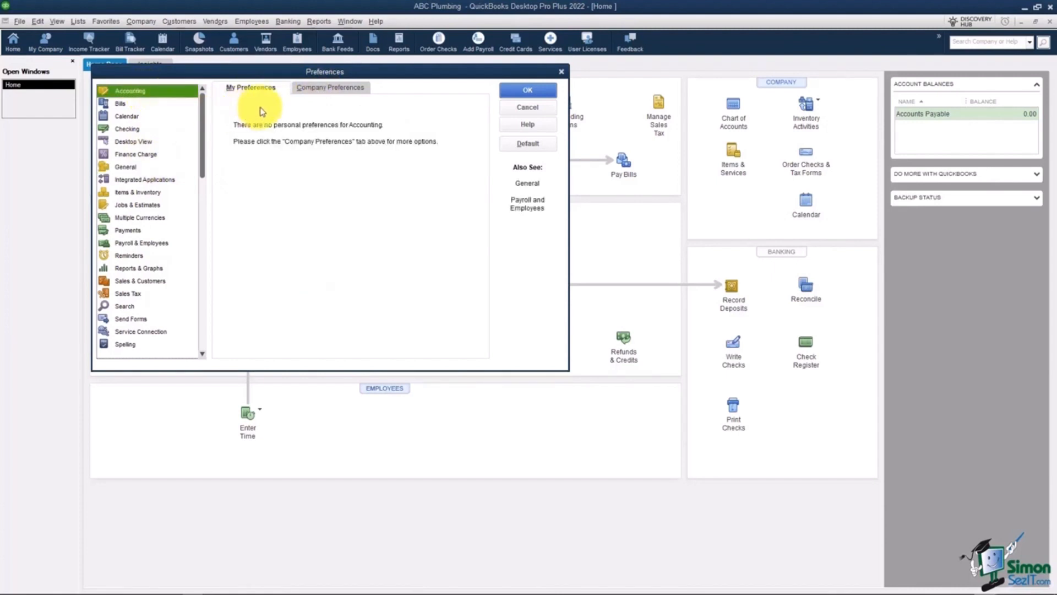
left_click(329, 90)
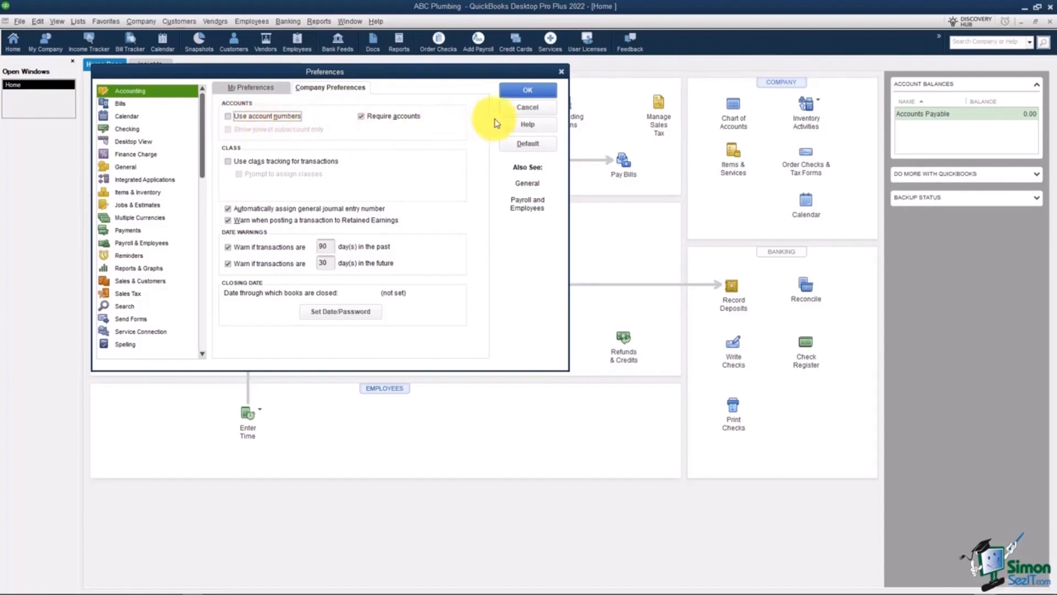
left_click(514, 108)
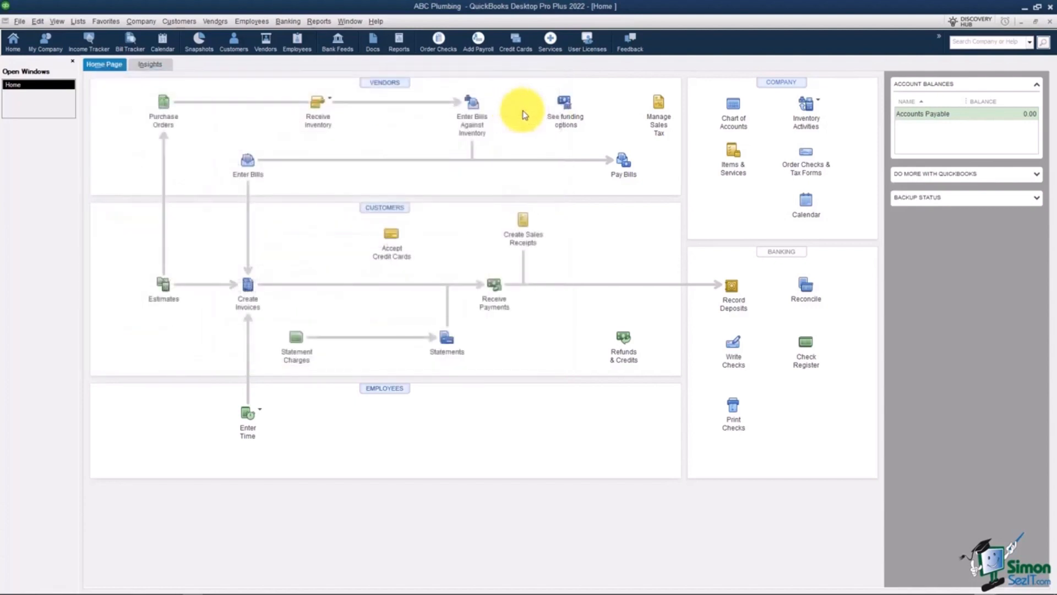
Display the Chart of Accounts and enable the use of account numbers in the company Accounting preferences.
left_click(737, 114)
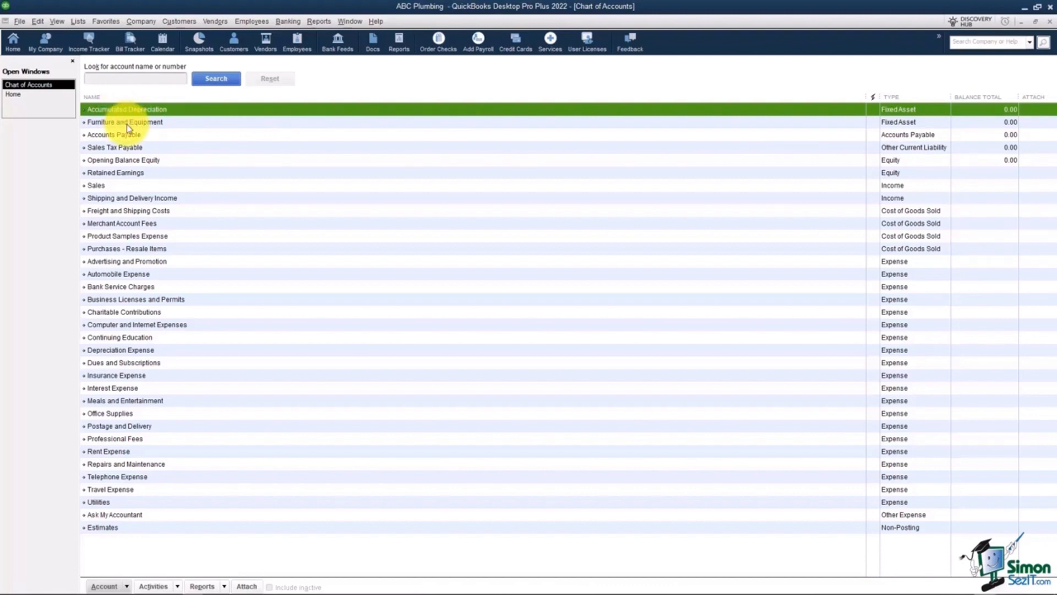
left_click(37, 22)
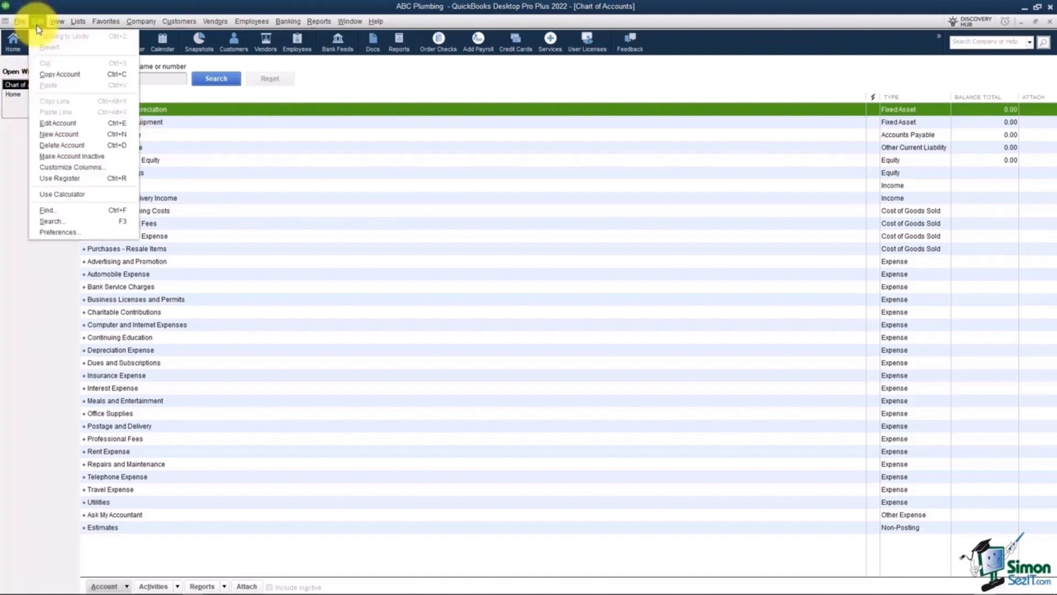
left_click(65, 232)
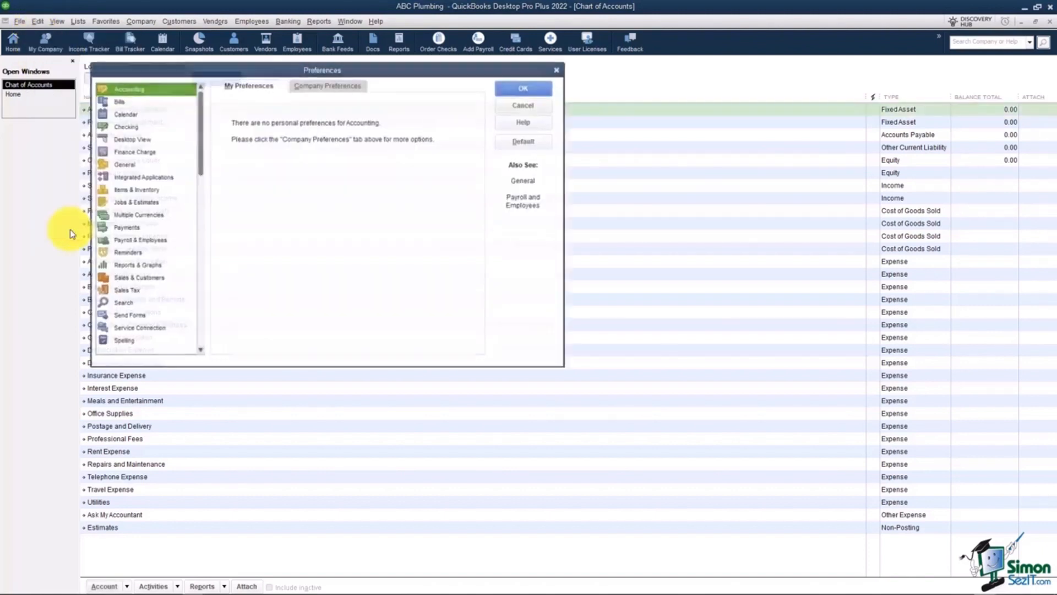
left_click(344, 82)
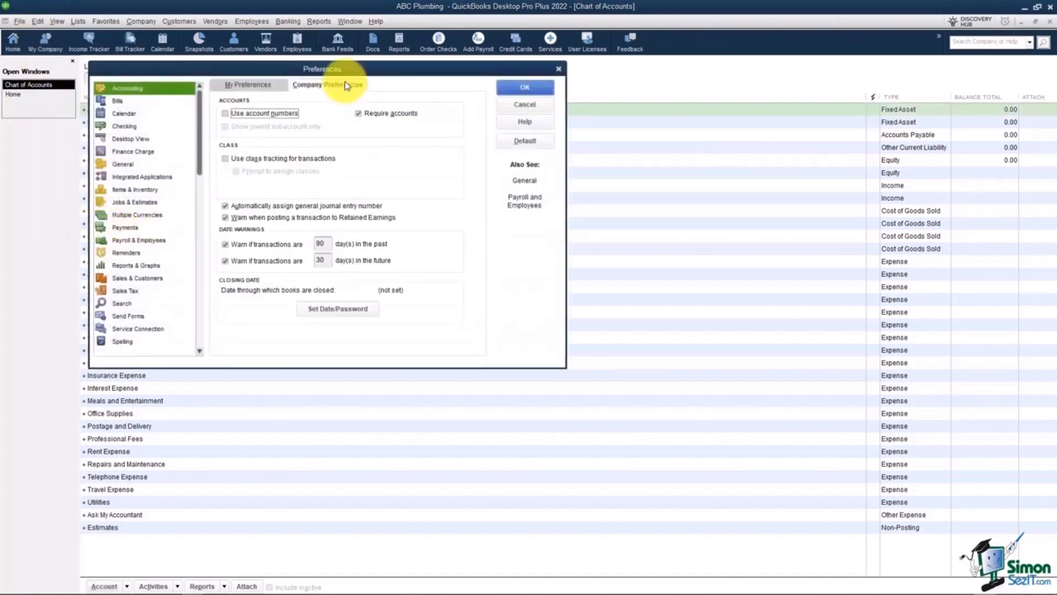
left_click(227, 114)
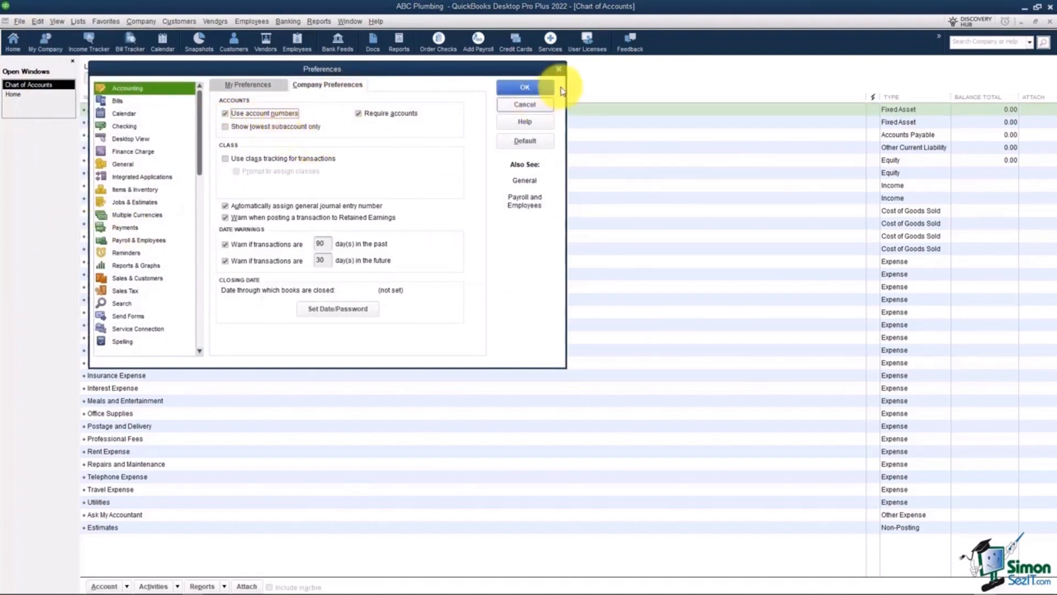
left_click(521, 88)
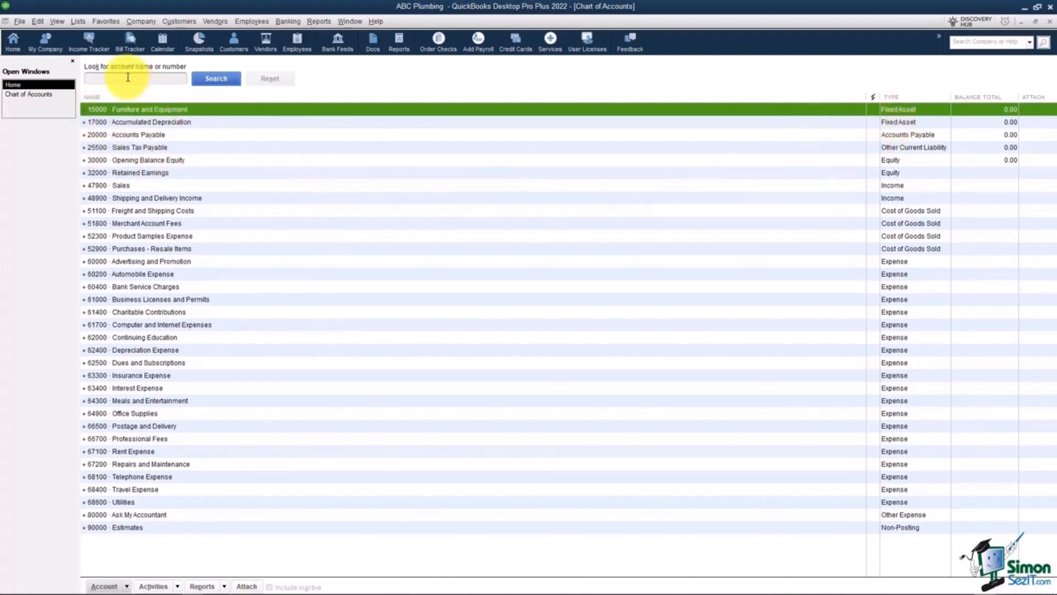
Review the company Accounting preferences, including the closing date and password settings, without setting a closing date.
left_click(40, 23)
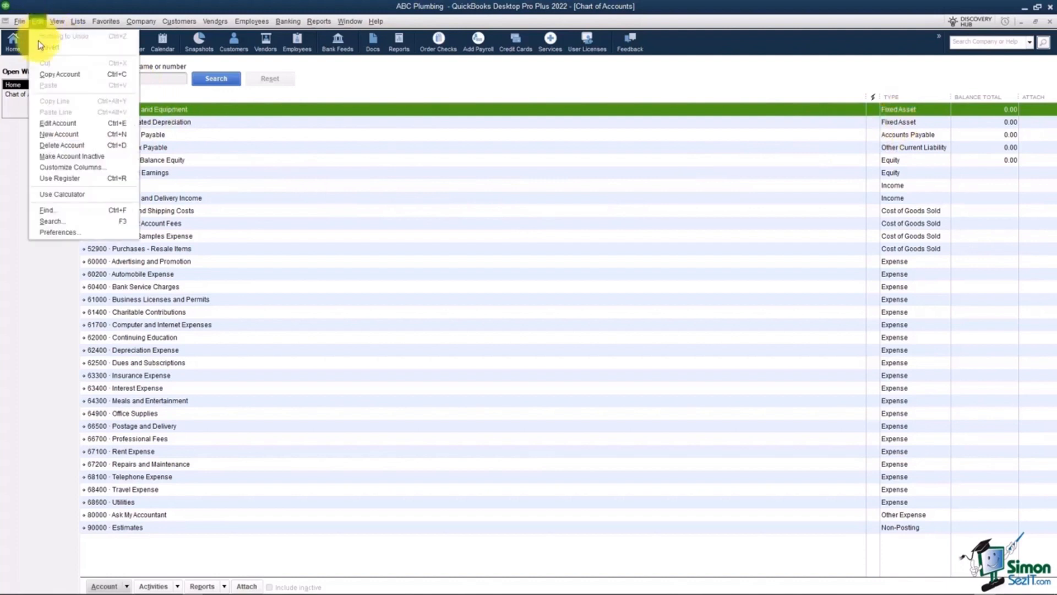
left_click(53, 237)
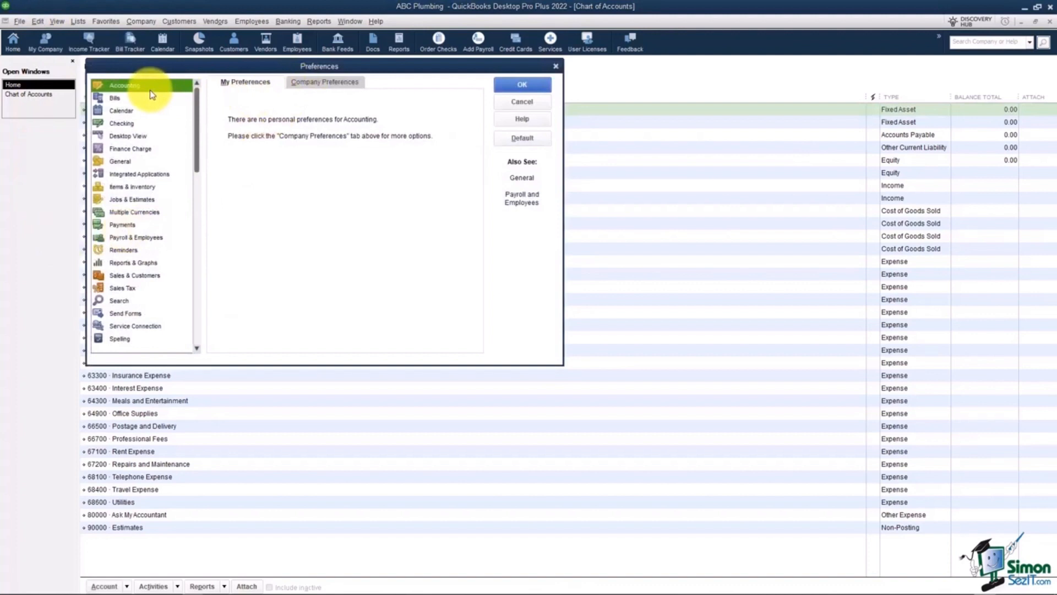
left_click(309, 87)
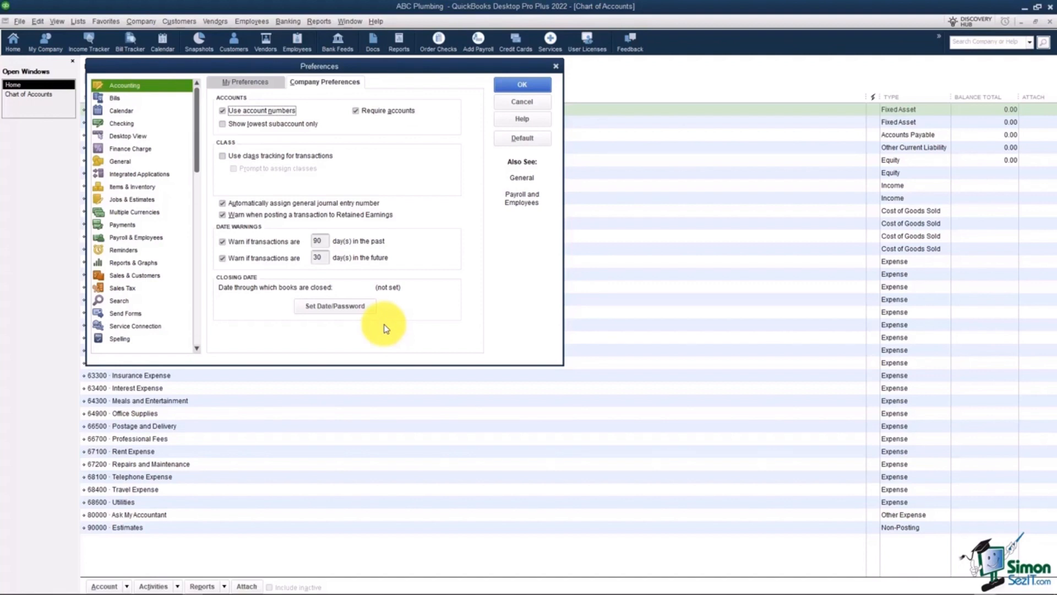
left_click(342, 307)
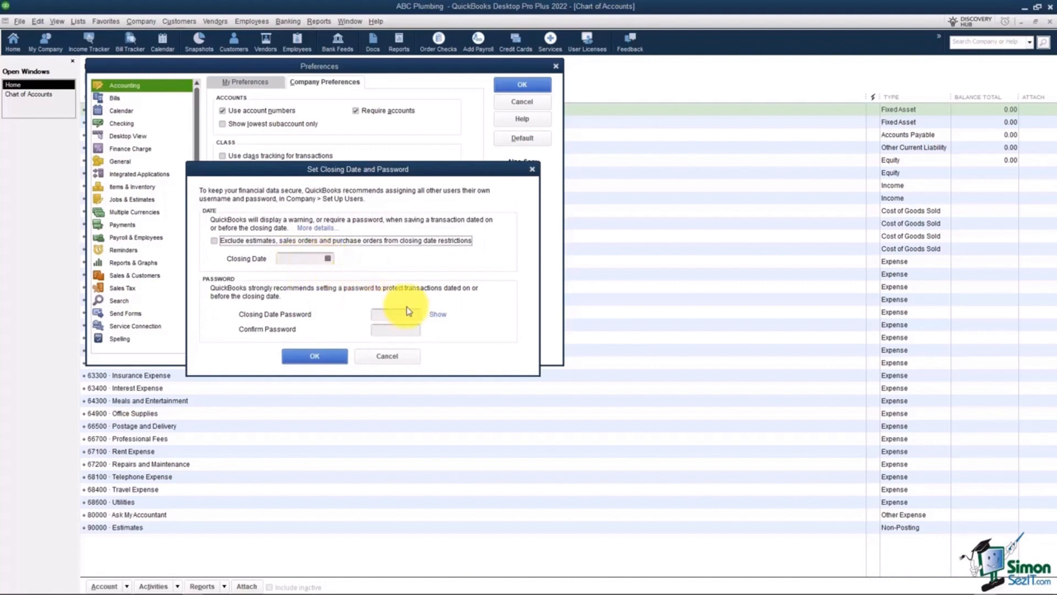
left_click(387, 356)
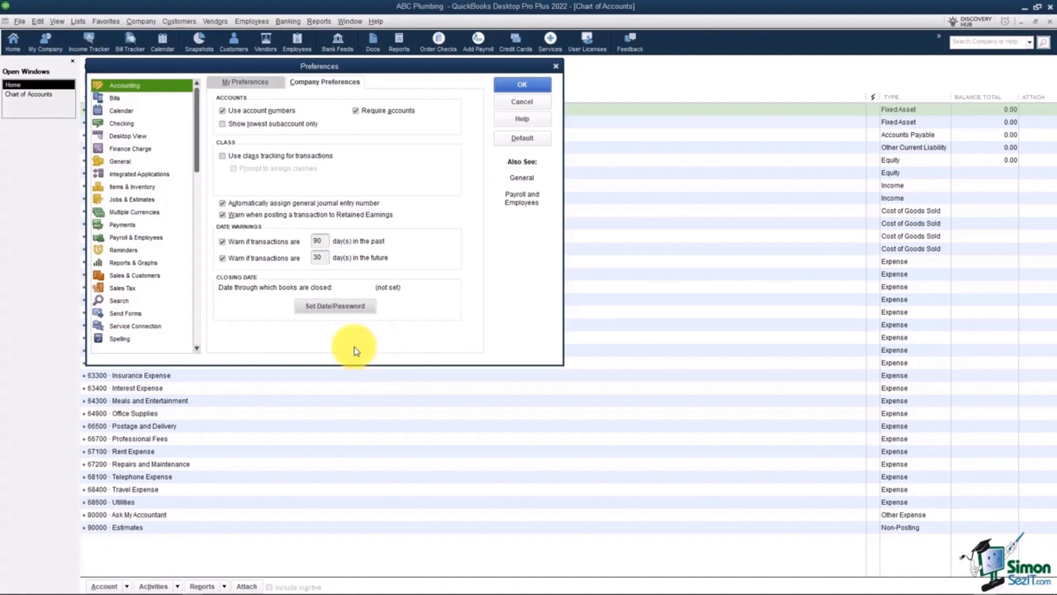
In the personal General preferences, make Enter move between fields, automatically recall the last transaction per name, default to today's date, and save.
left_click(125, 162)
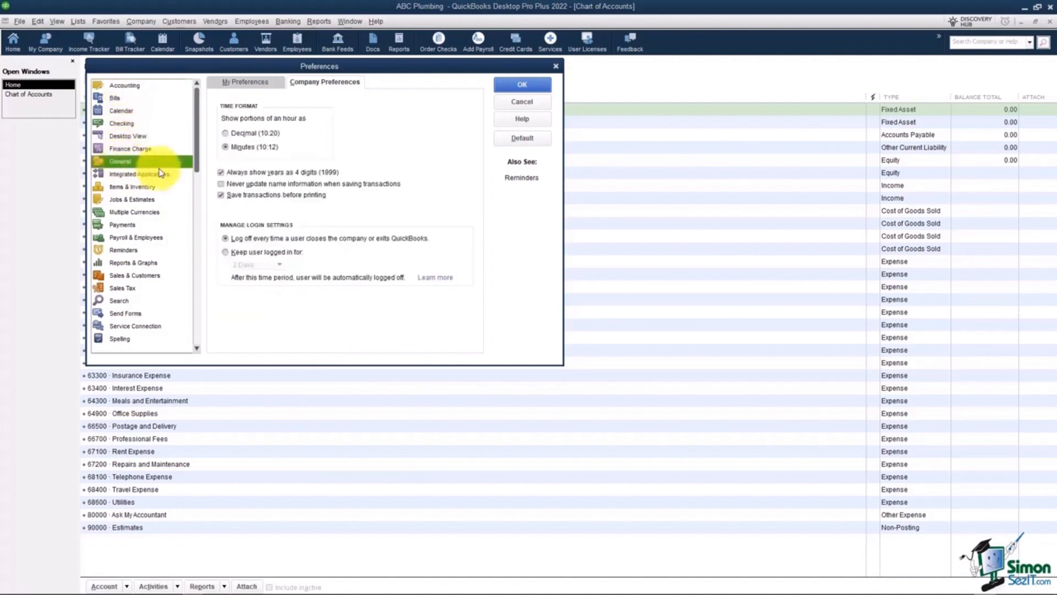
left_click(248, 84)
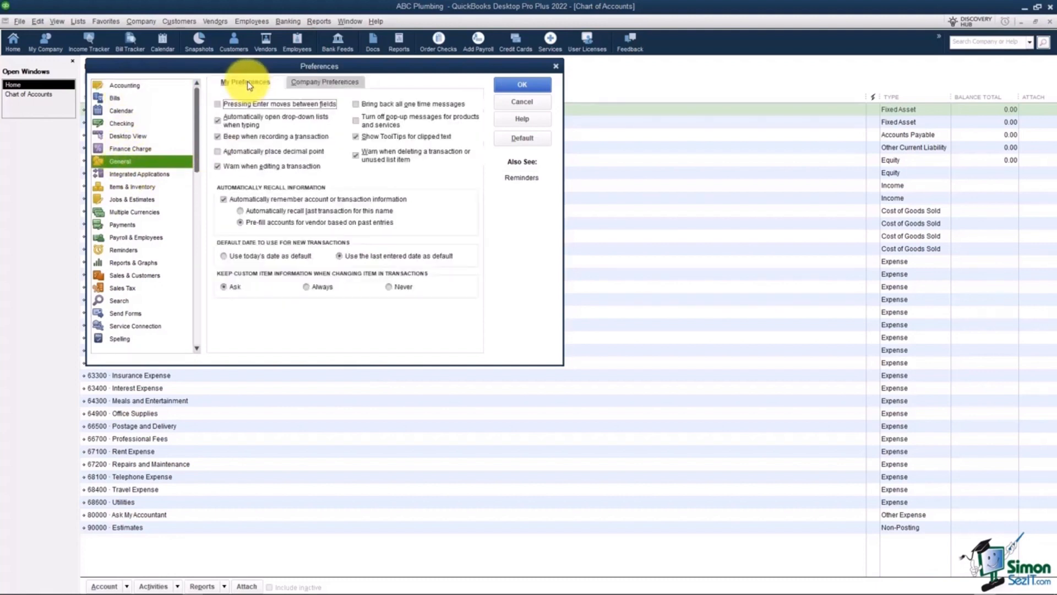
left_click(218, 105)
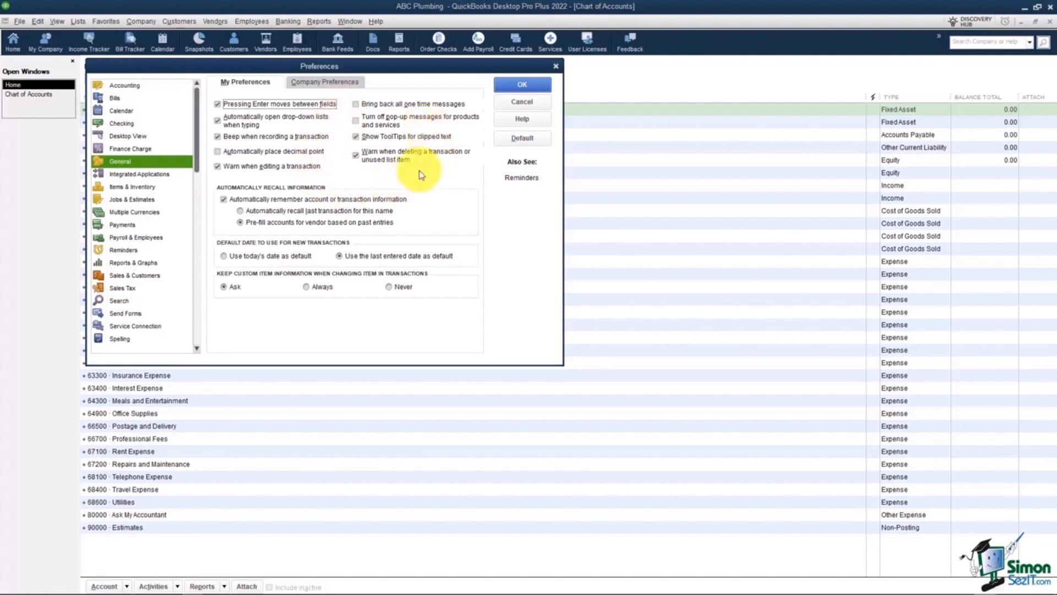
left_click(257, 215)
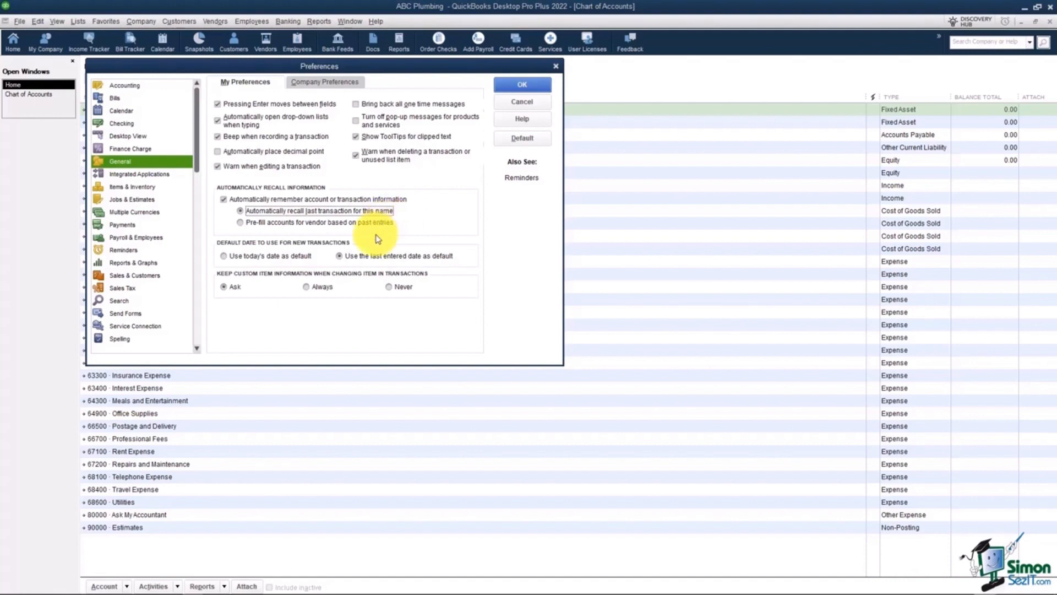
left_click(224, 257)
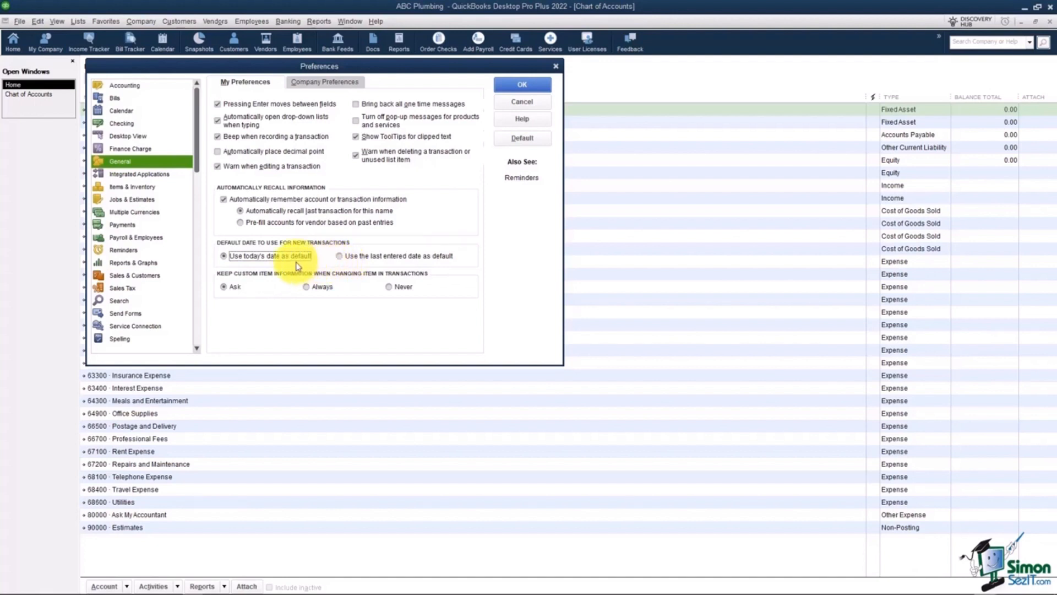
left_click(142, 187)
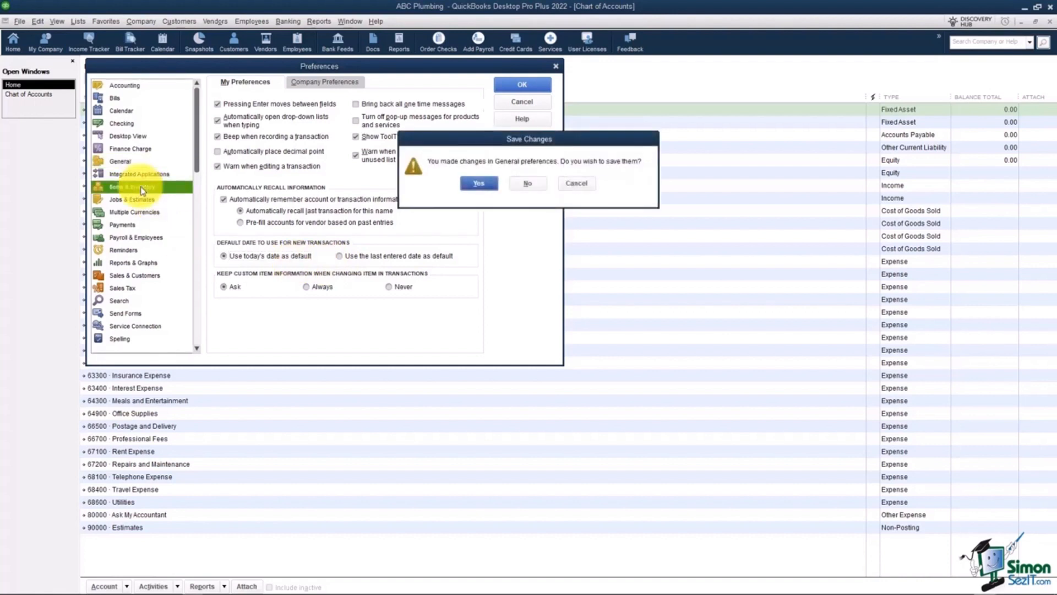
key("Return")
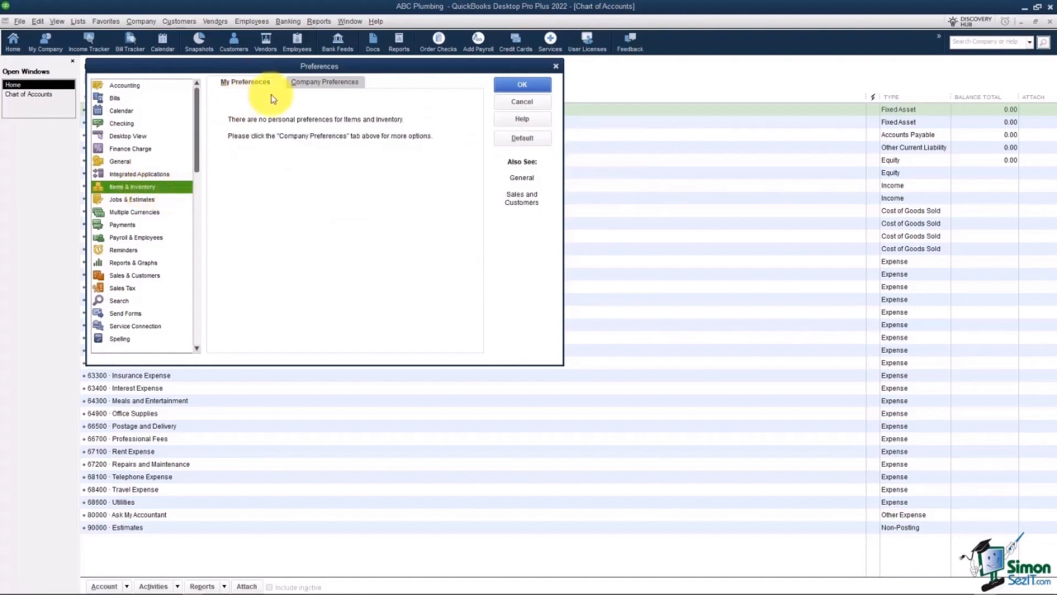
Check the company Items & Inventory preferences, then enable progress invoicing under Jobs & Estimates and save the change.
left_click(325, 82)
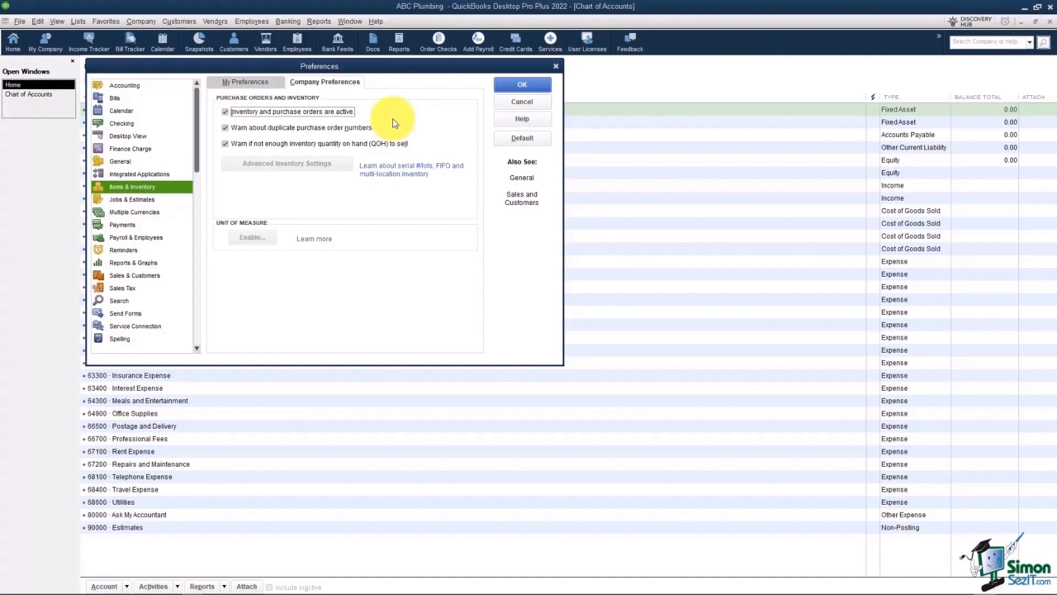
left_click(141, 199)
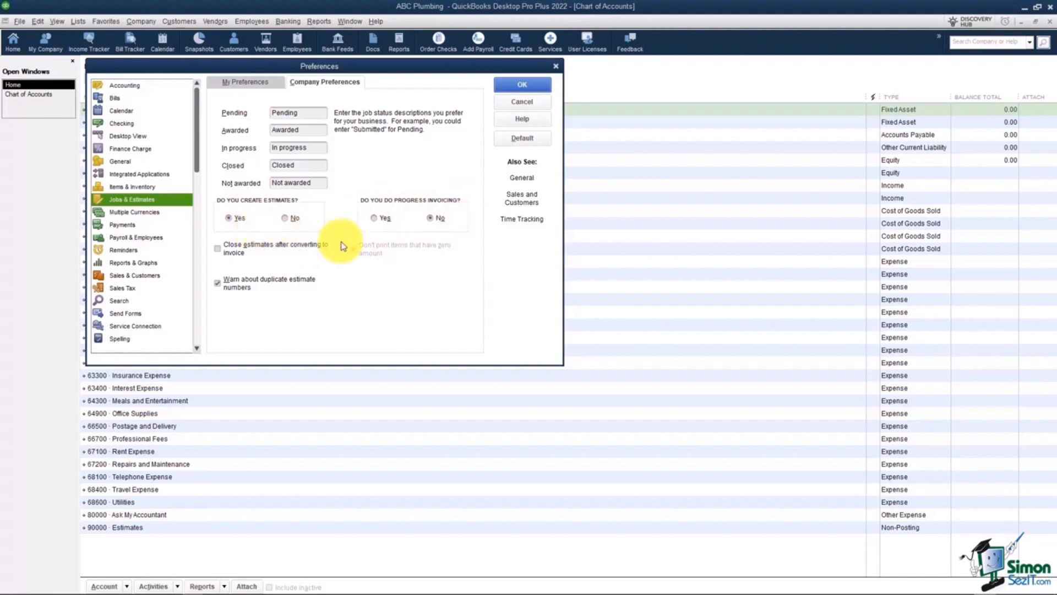
left_click(377, 220)
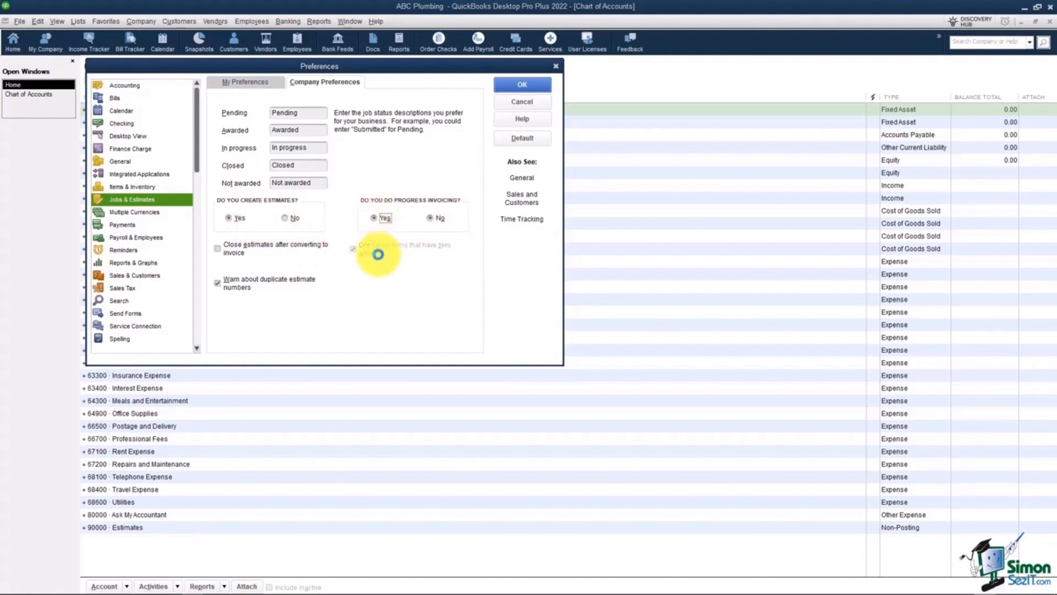
left_click(132, 224)
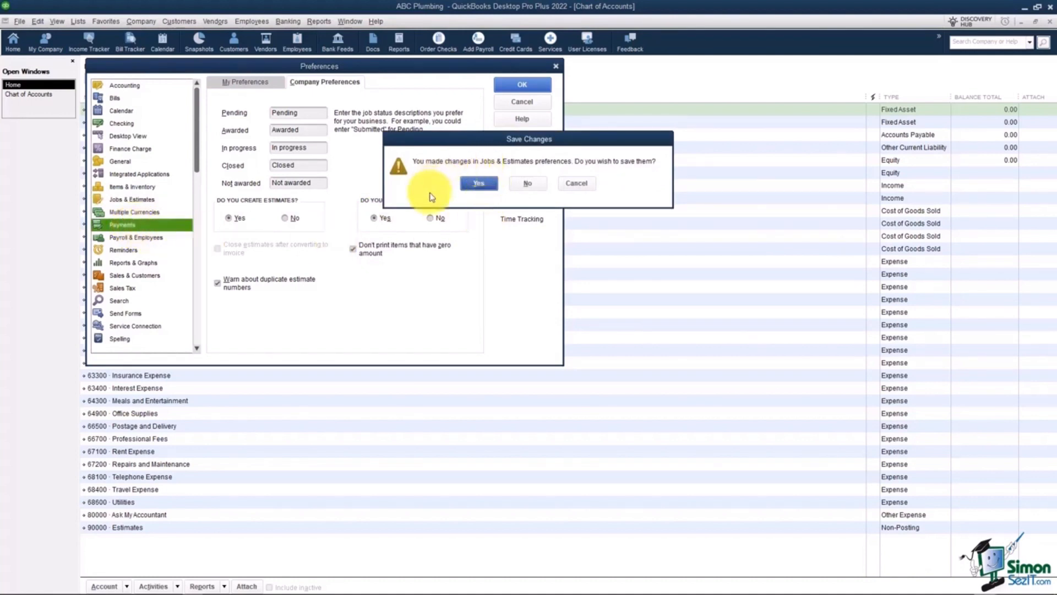
left_click(480, 184)
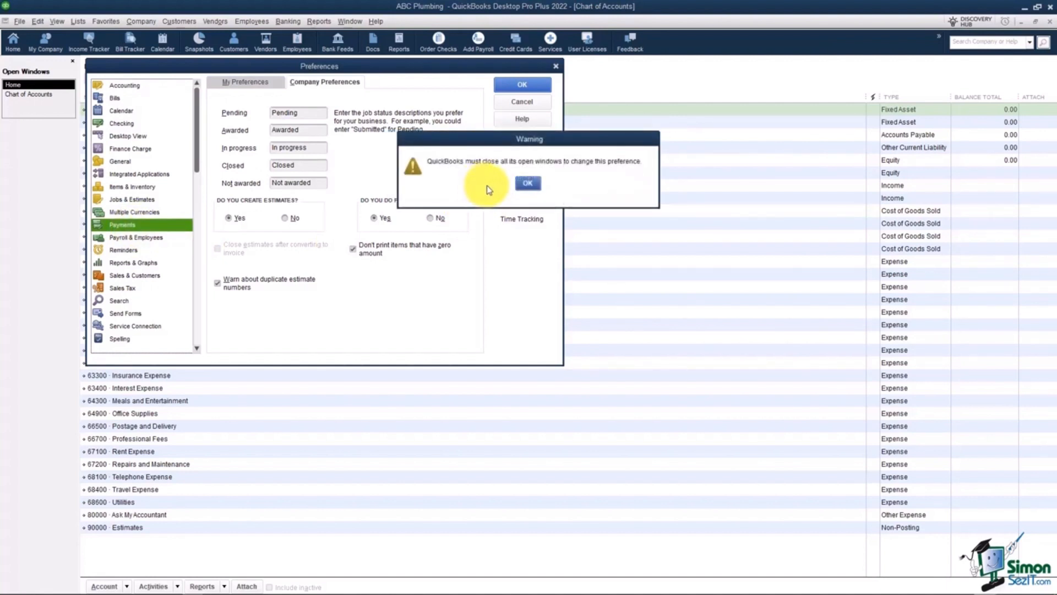
left_click(529, 185)
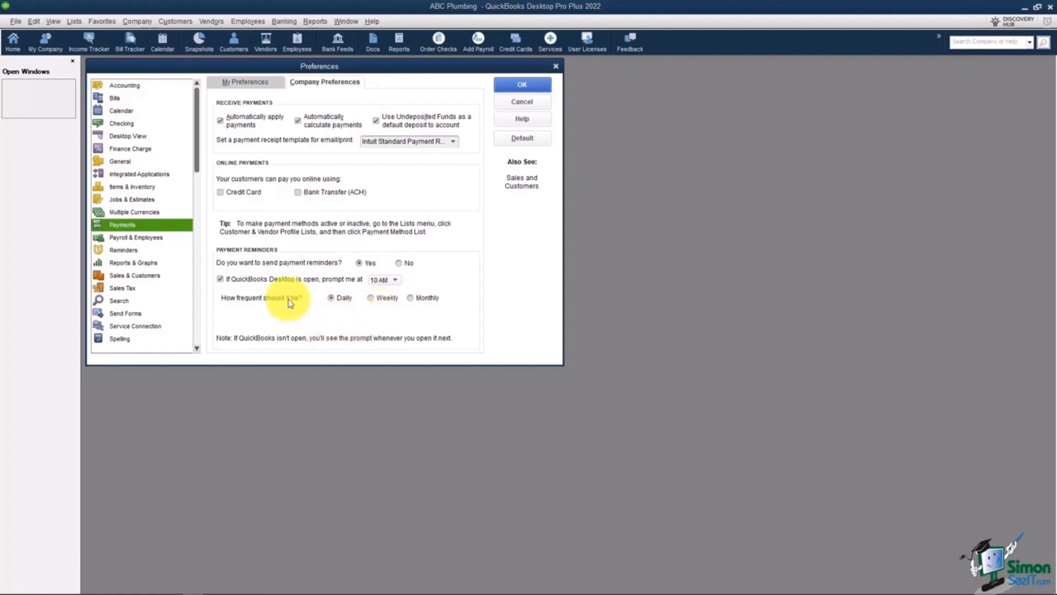
Set the company payroll feature to Full payroll in the Payroll & Employees preferences and save the change.
left_click(143, 238)
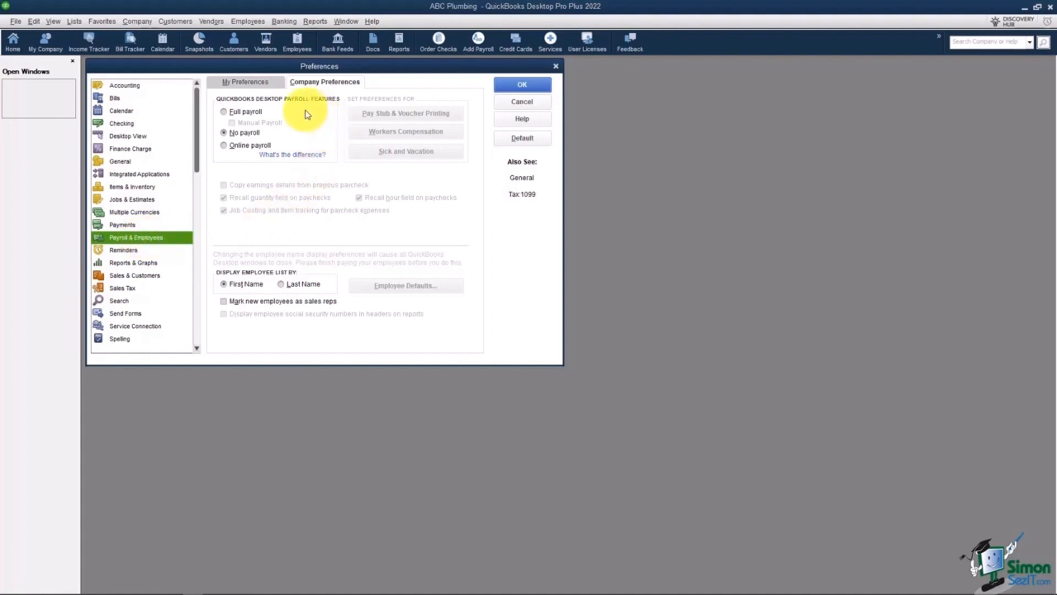
left_click(226, 112)
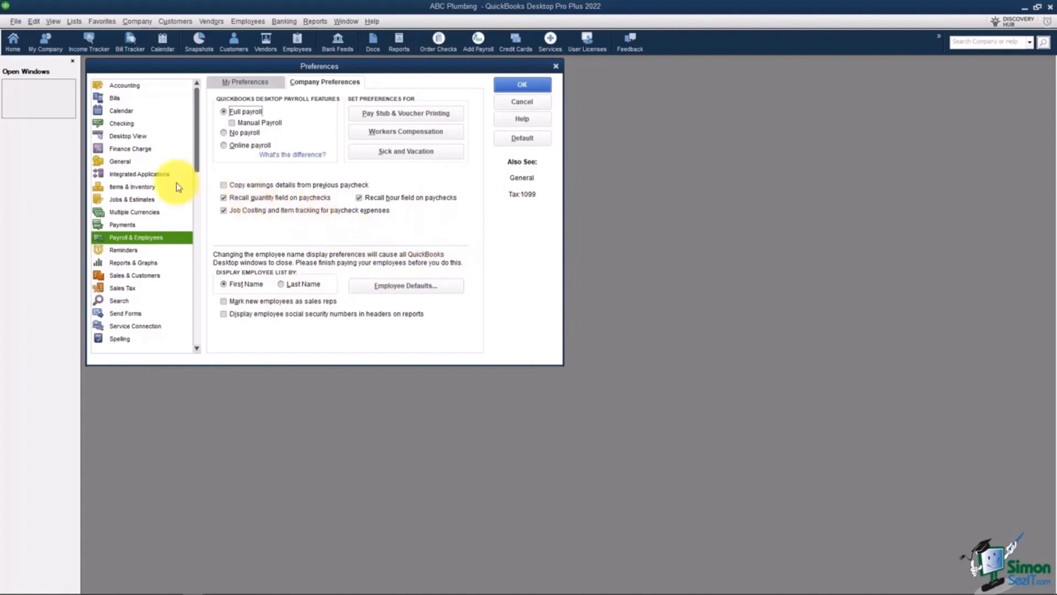
left_click(120, 252)
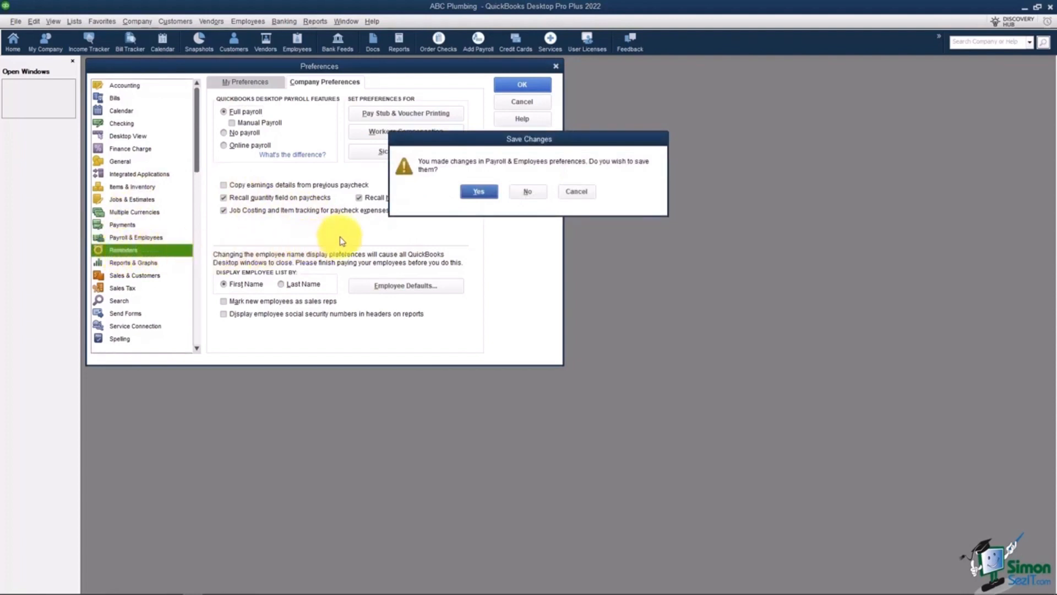
left_click(478, 191)
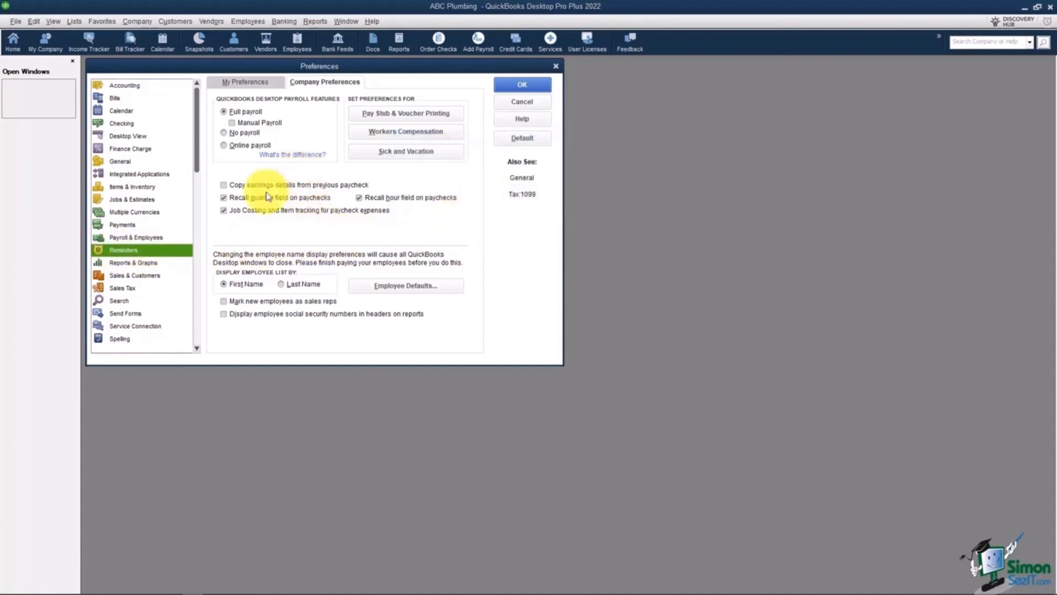
Set the Overdue Invoices reminder to Show List in the company Reminders preferences.
left_click(130, 250)
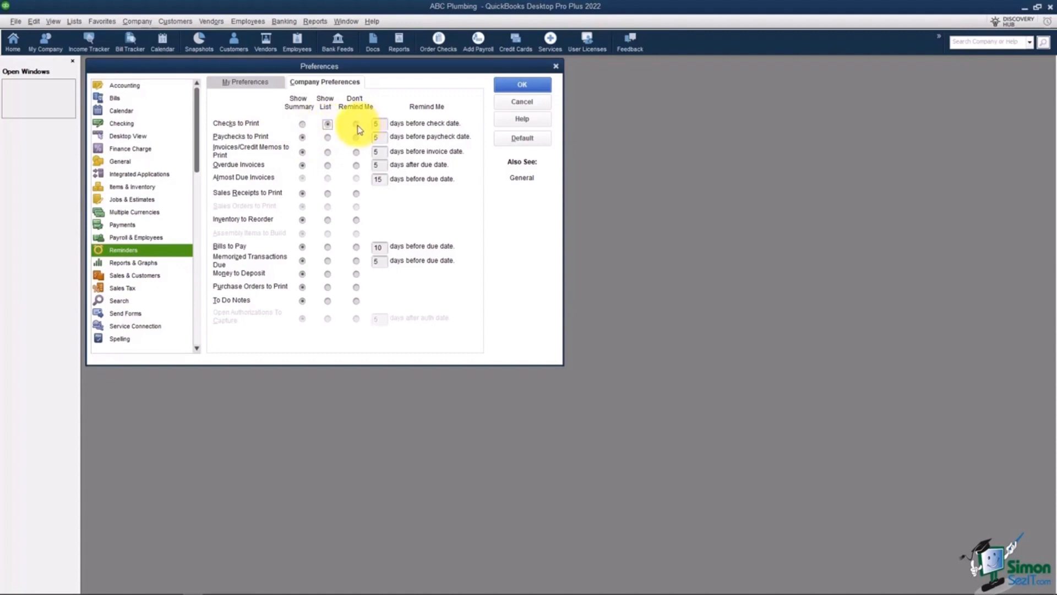
left_click(327, 166)
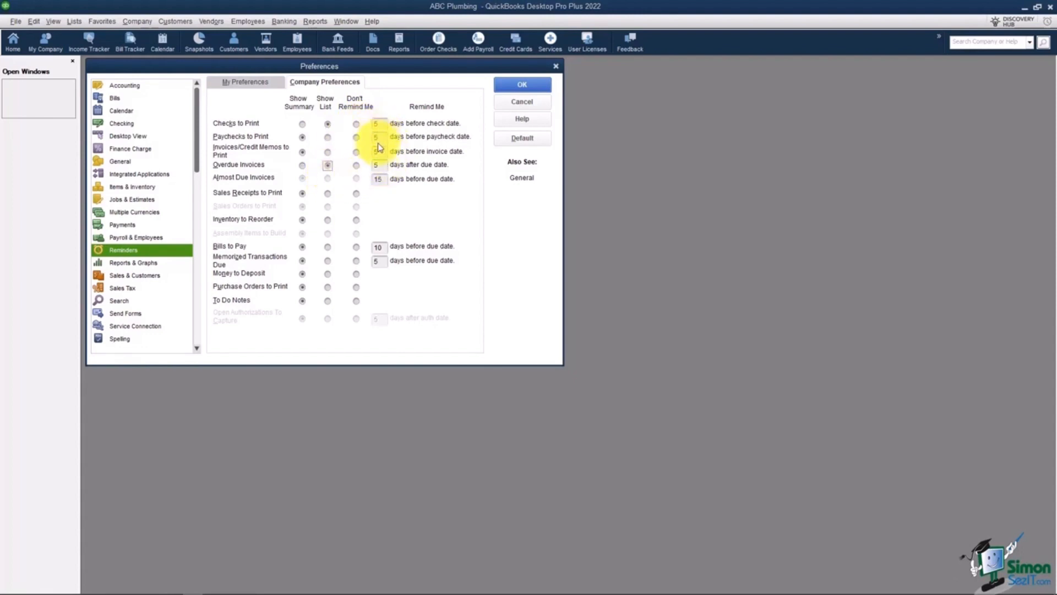